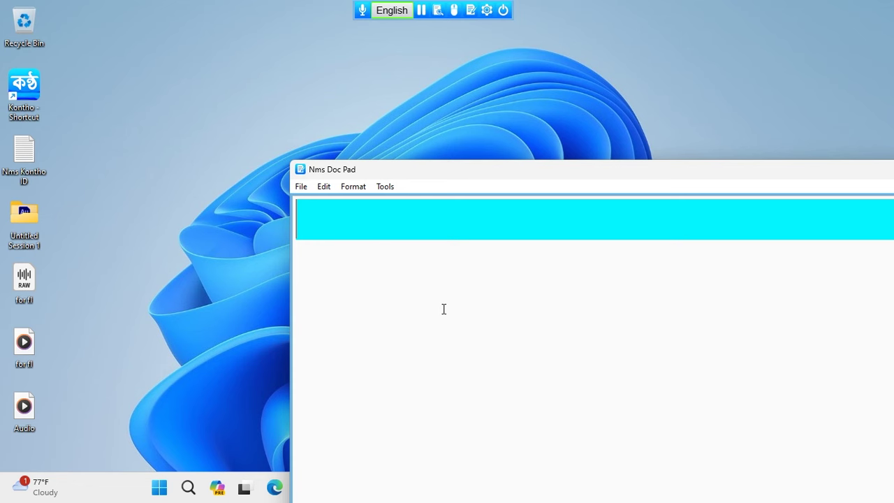
Write "Normal text" in the document and set the English output style to bold Calligraphy.
type("Normal te")
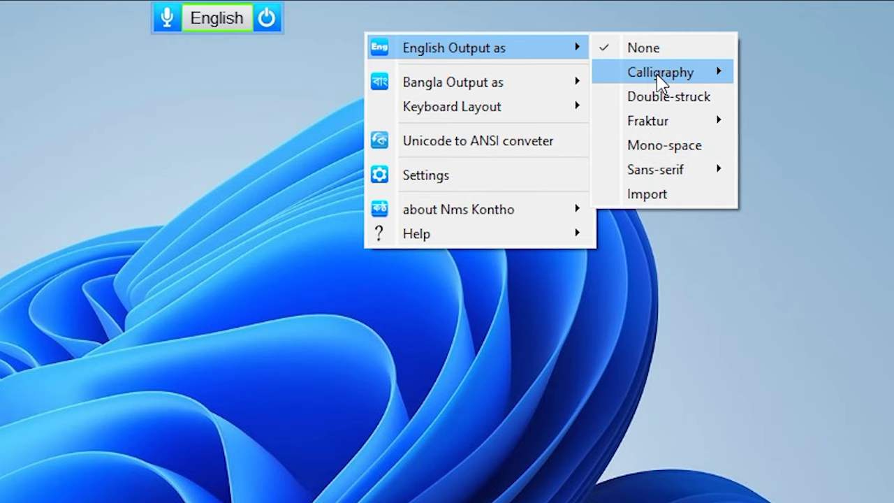
mouse_move(661, 77)
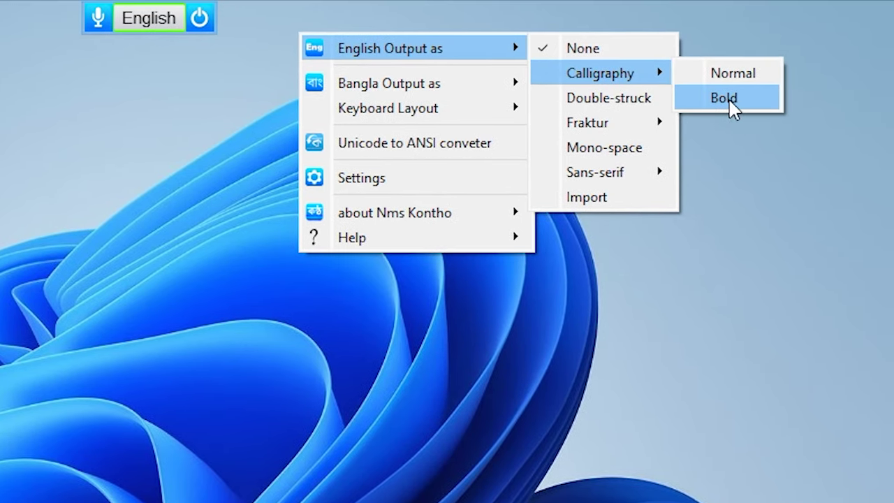
left_click(758, 98)
mouse_move(259, 20)
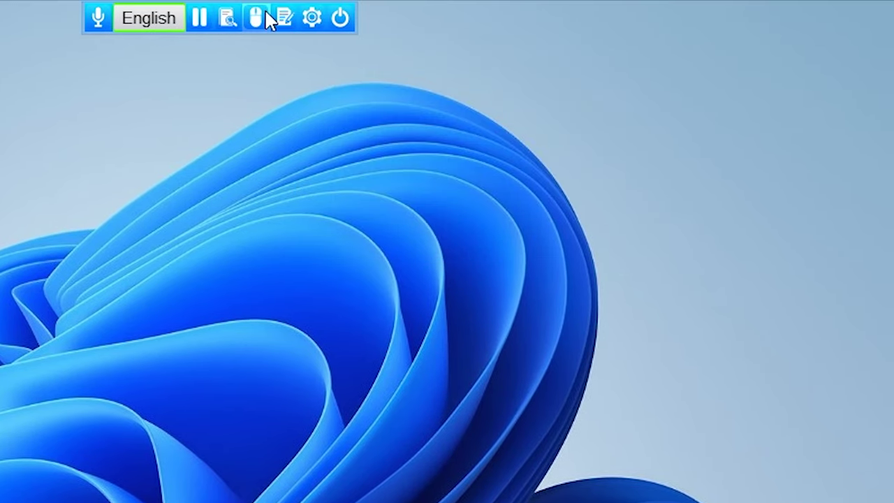
Write "Bangladesh" on a new line below "Normal text" in the calligraphy style.
key("Return")
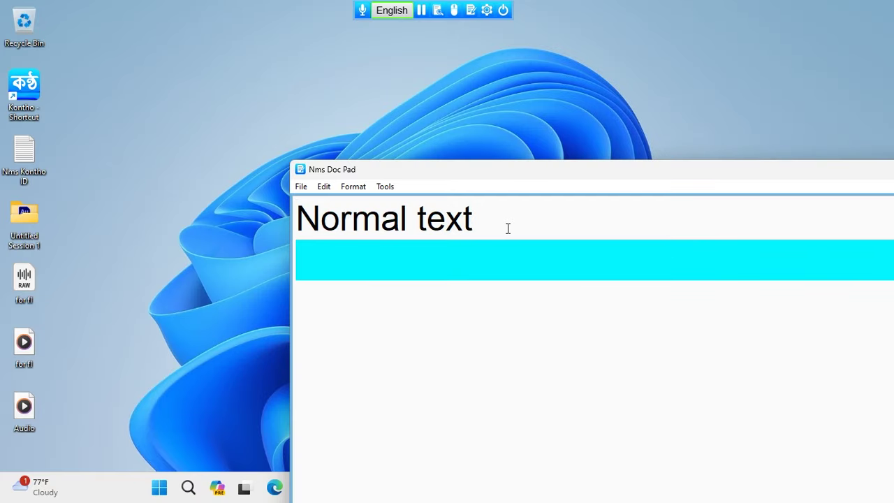
type("Banglad")
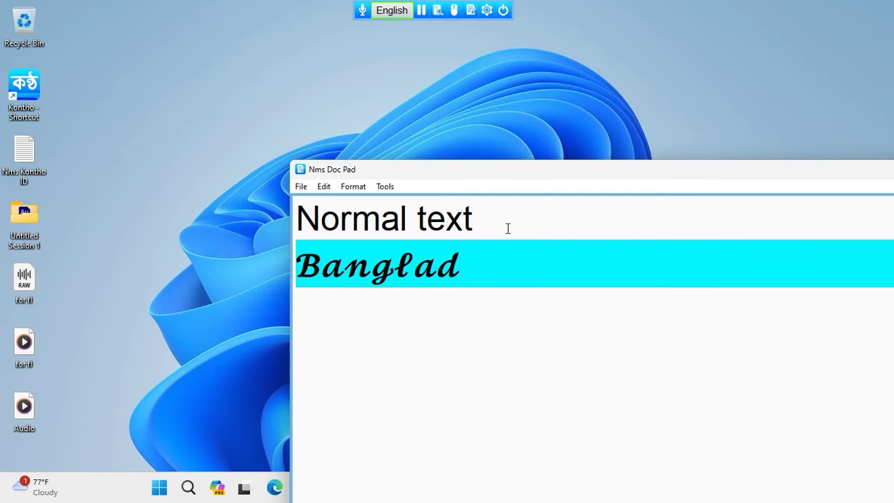
type("esh")
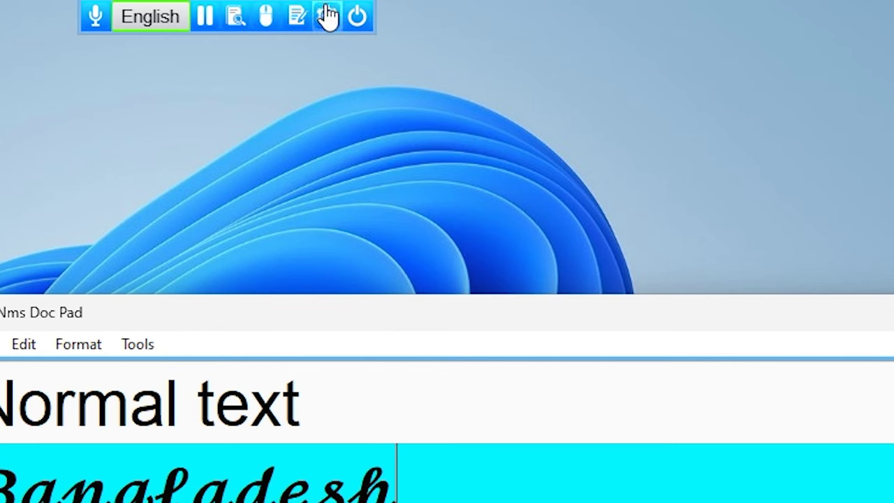
Set the English output style to bold Fraktur.
left_click(487, 9)
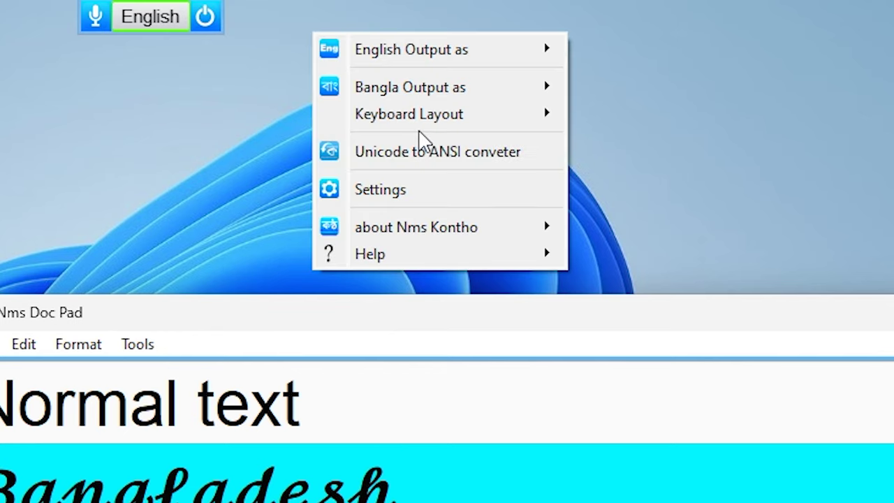
mouse_move(578, 57)
mouse_move(529, 48)
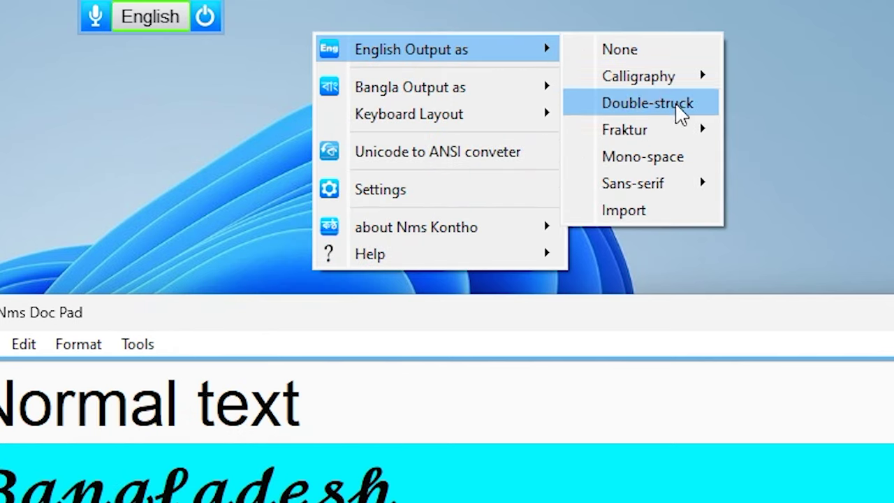
mouse_move(647, 136)
left_click(757, 157)
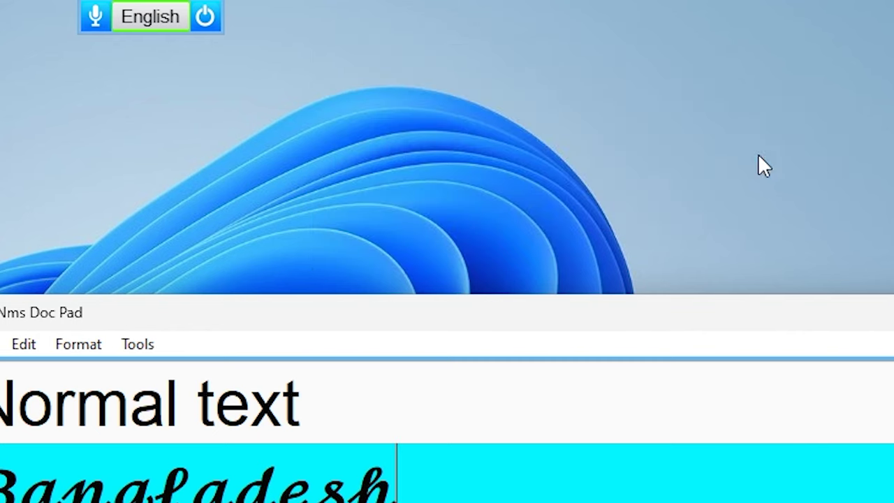
Write "The New york Rimes" in Fraktur on a new line below "Bangladesh".
key("Return")
type("Ban")
key("BackSpace")
key("BackSpace")
key("BackSpace")
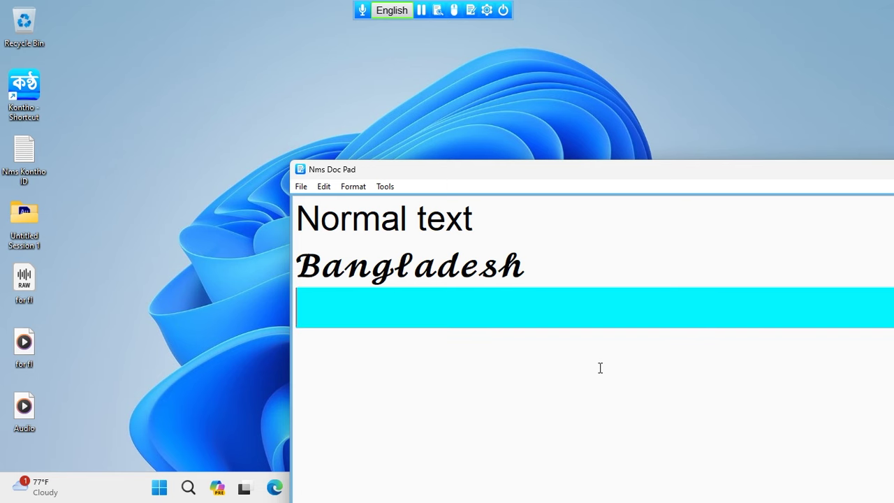
type("The ")
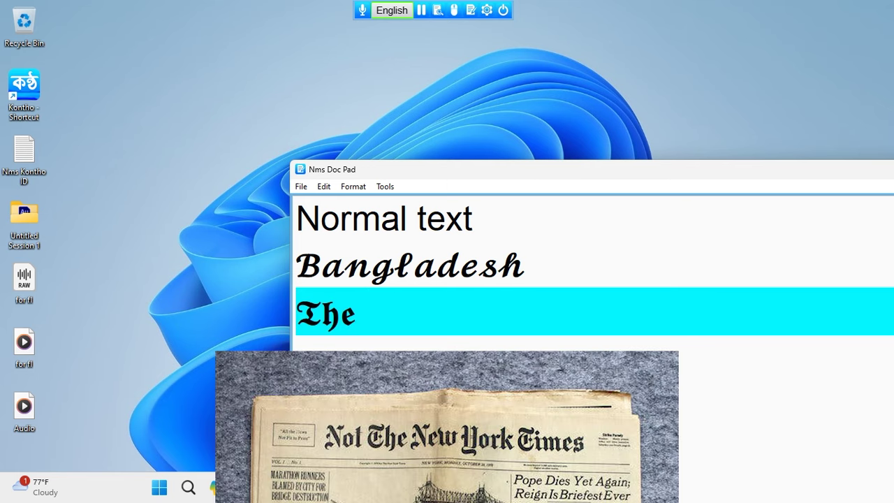
type("New")
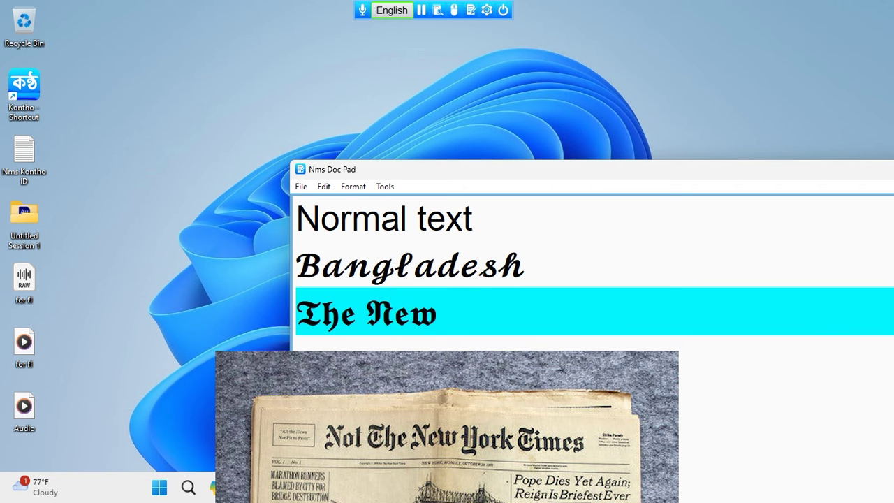
type(" nork")
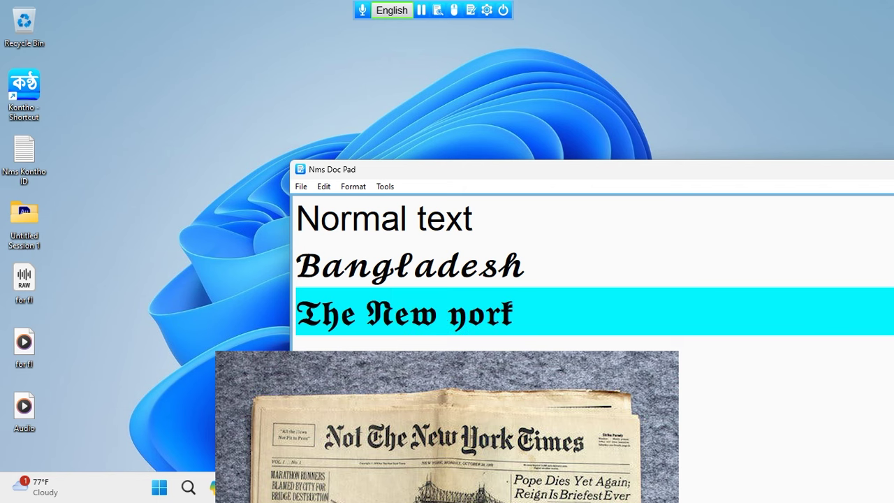
type(" Rimes")
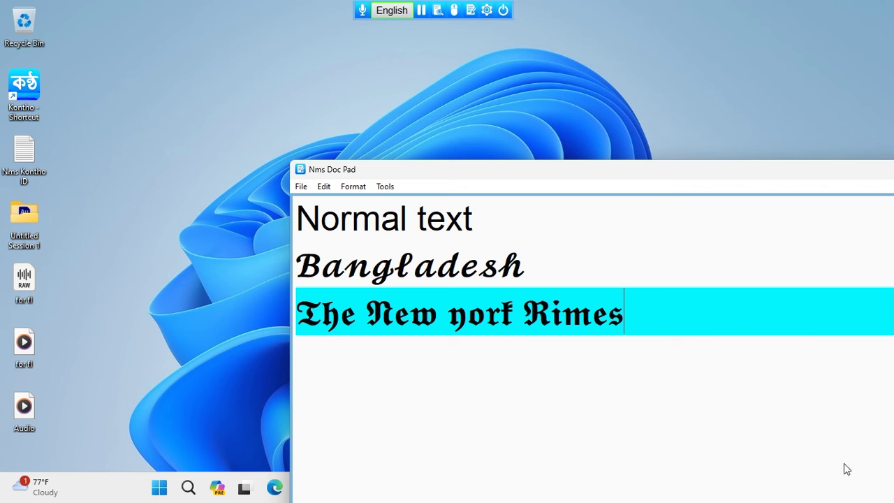
Set the English output style to Double-struck and write "Free Palestine" on a new line.
left_click(487, 10)
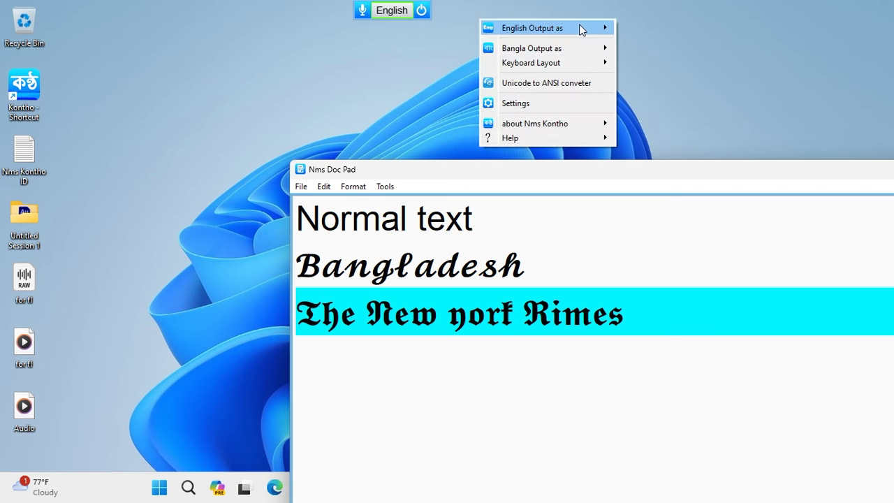
mouse_move(579, 30)
left_click(675, 59)
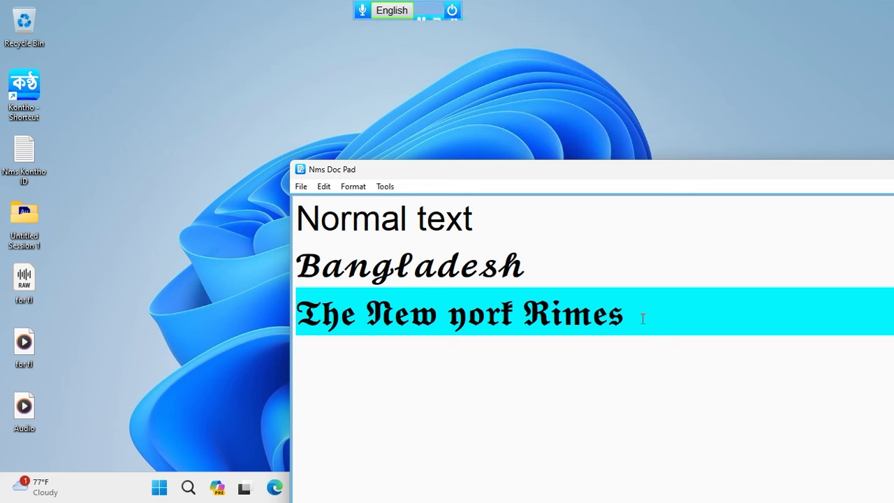
key("Return")
type("Free ")
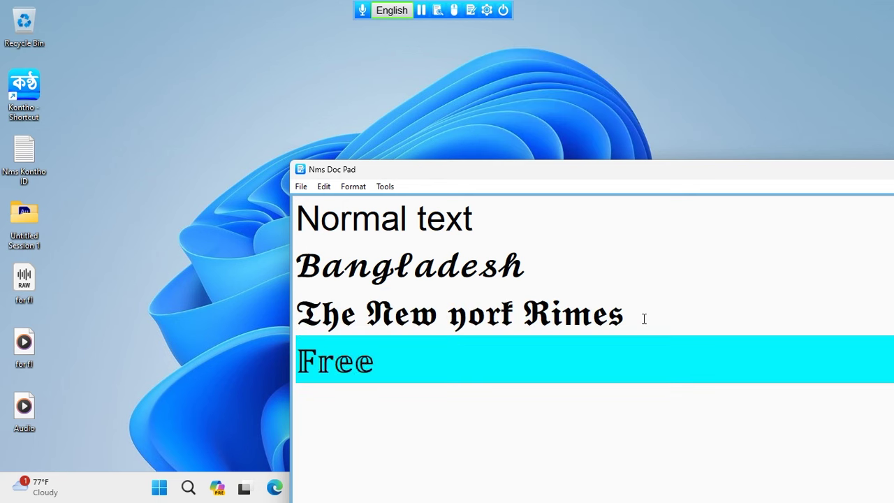
type("Pales")
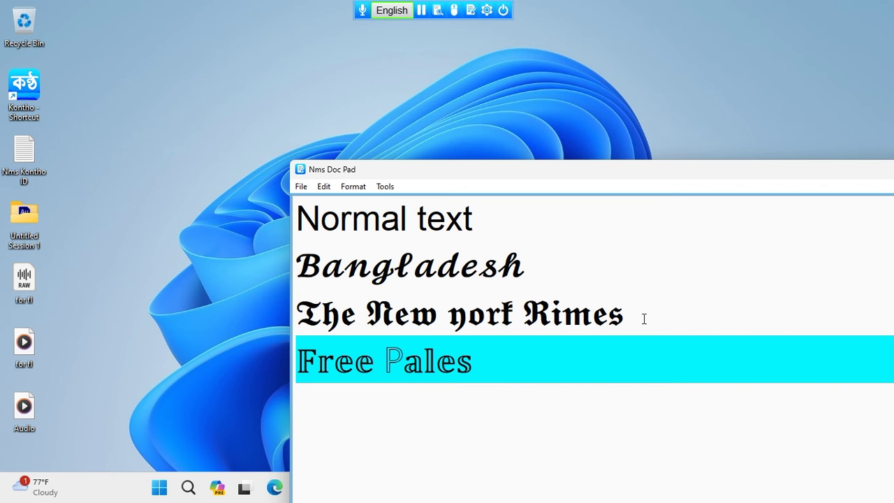
type("tine")
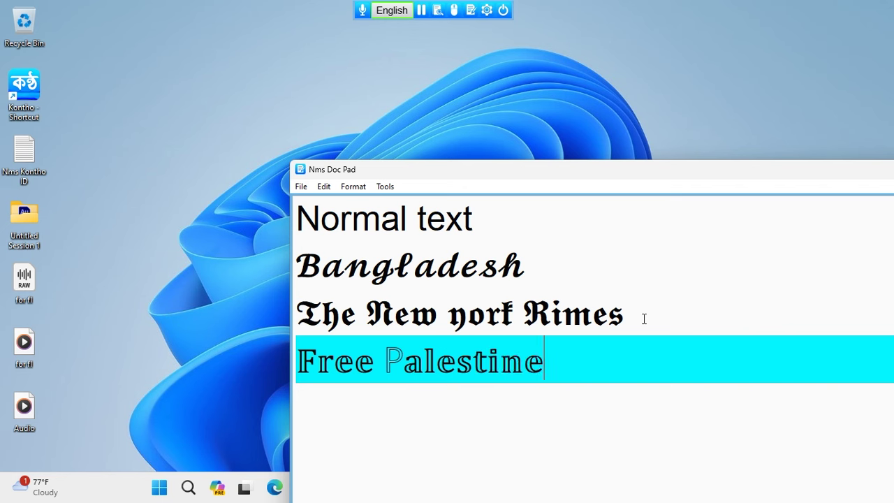
Start a new line, set the English output style to Mono-space and write "From the river to the sea".
key("Return")
left_click(487, 9)
mouse_move(552, 30)
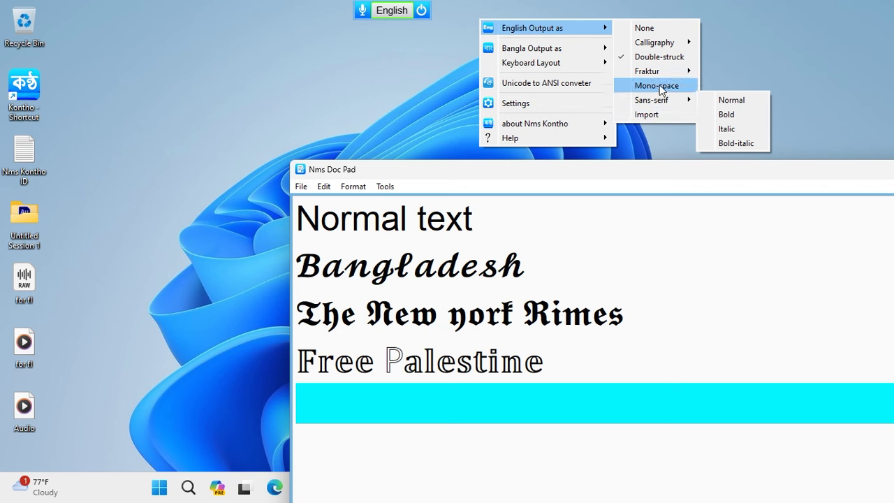
mouse_move(664, 72)
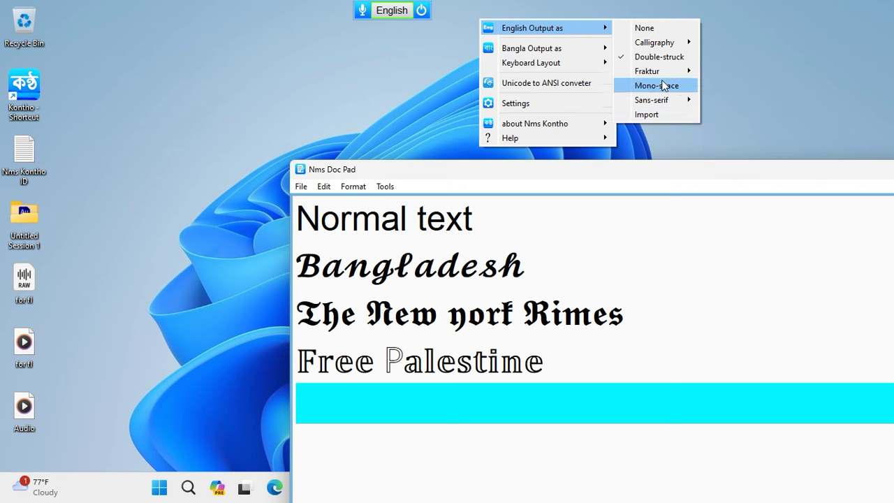
left_click(669, 86)
type("From")
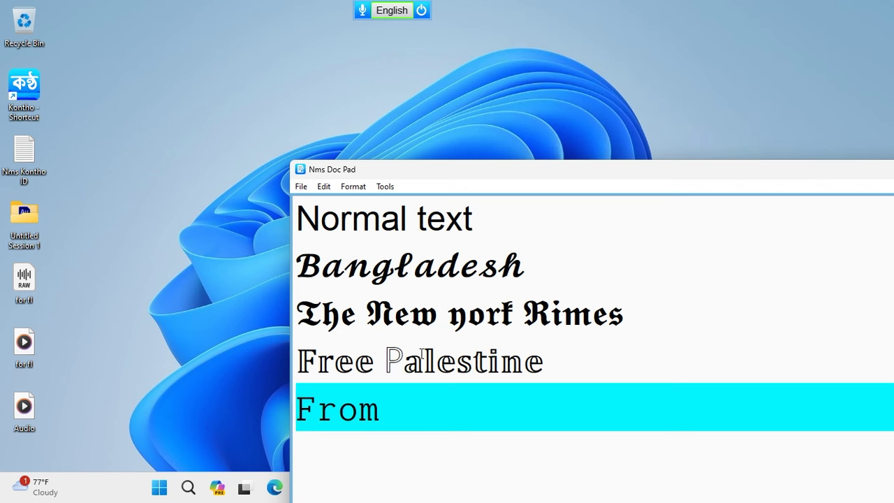
type(" the river to the se")
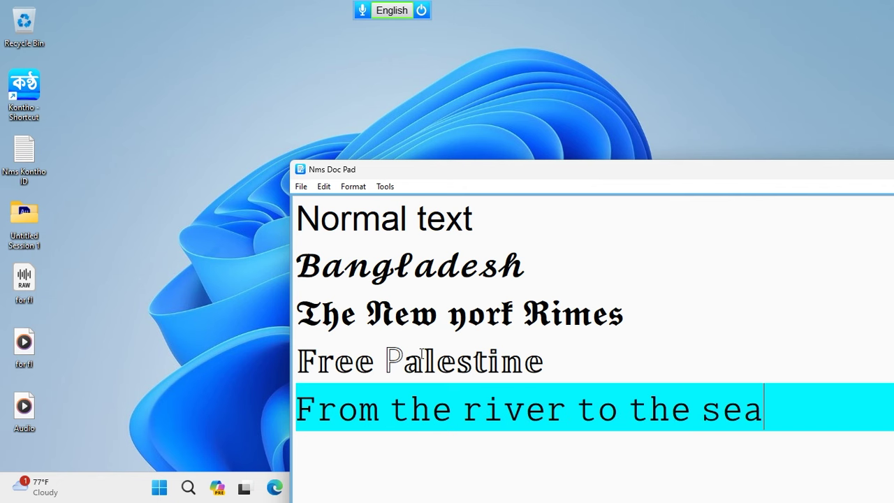
type("a")
Add another Mono-space line reading "Palestine will be free".
key("Return")
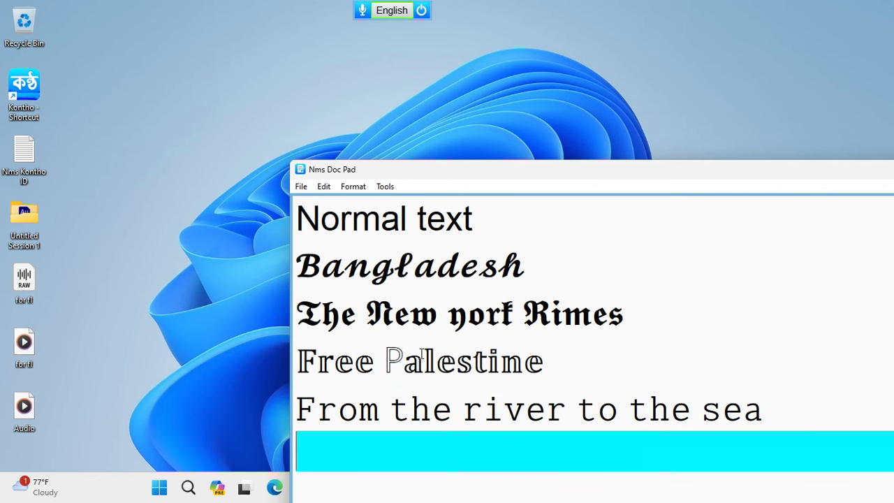
type("Pales")
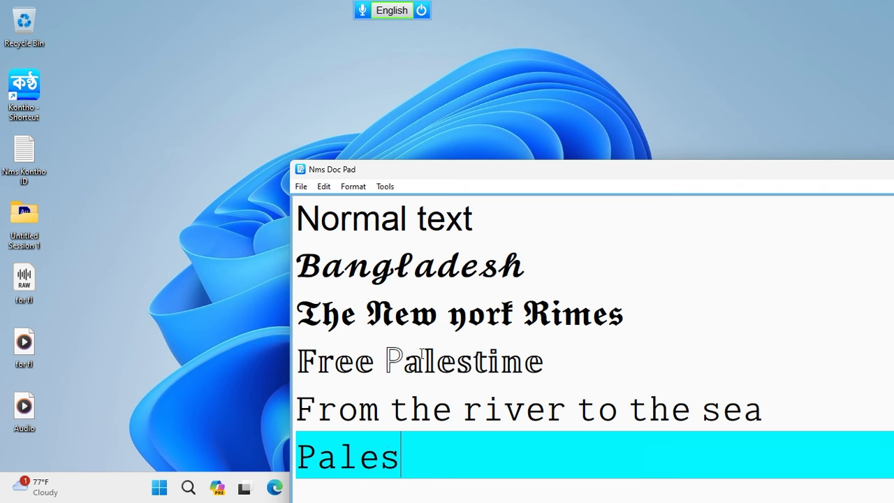
type("tine will")
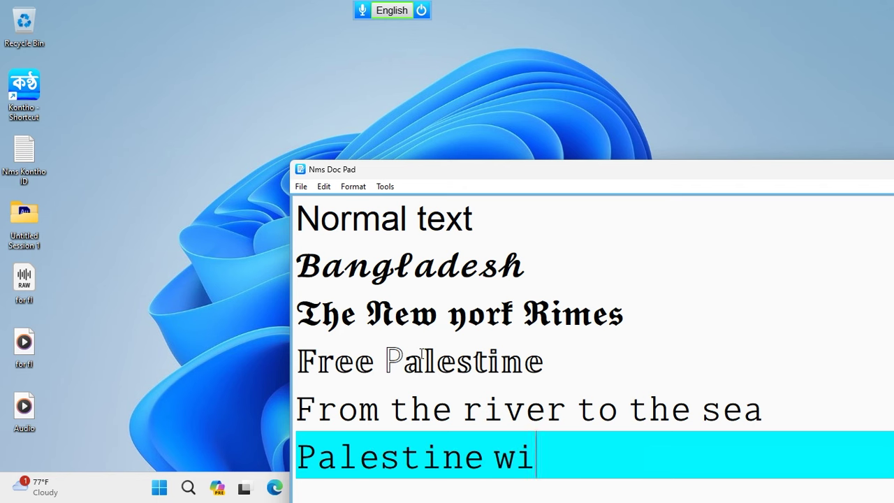
type(" be free")
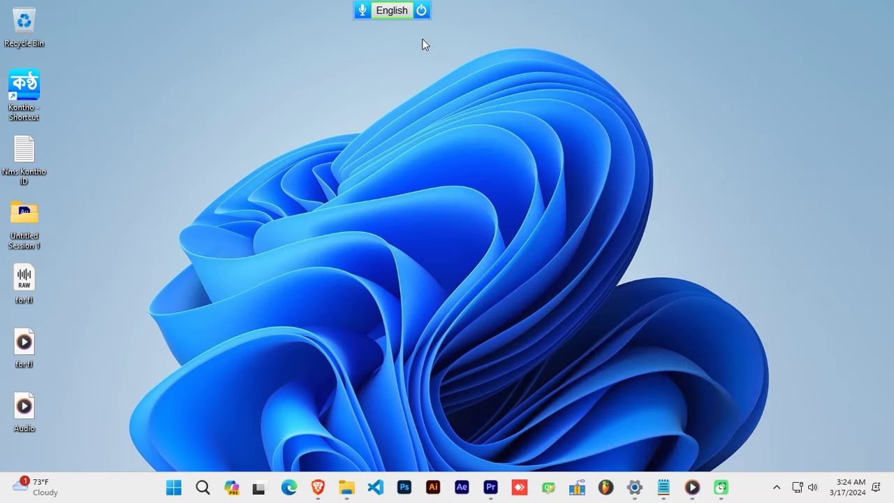
Open the Appearance settings of Nms Kontho and move the Settings window down clear of the top bar.
mouse_move(391, 16)
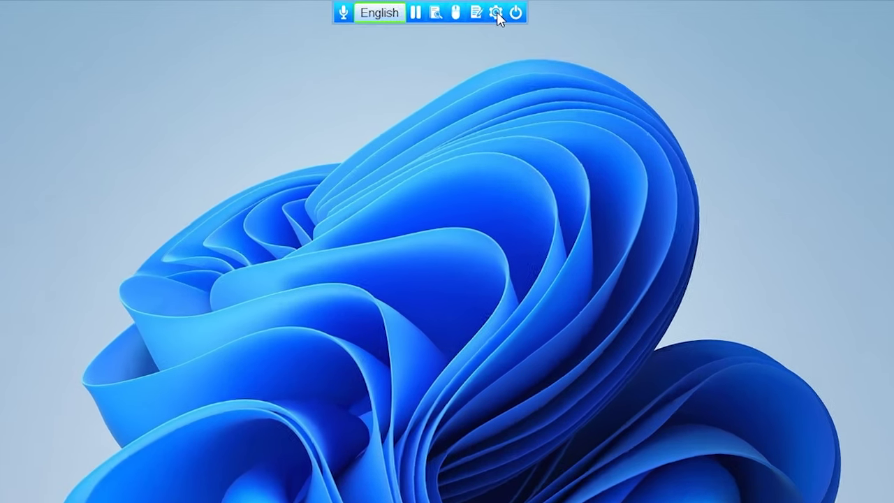
left_click(488, 11)
left_click(587, 153)
left_click(380, 59)
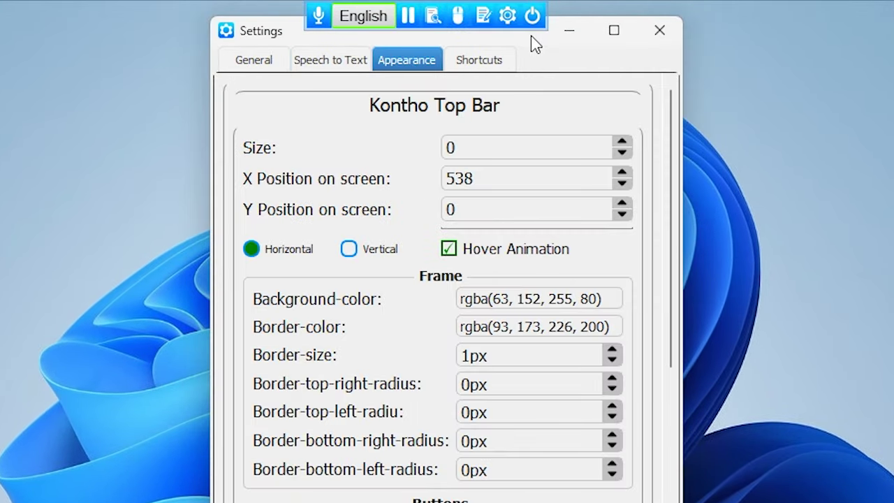
left_click_drag(535, 44, 531, 88)
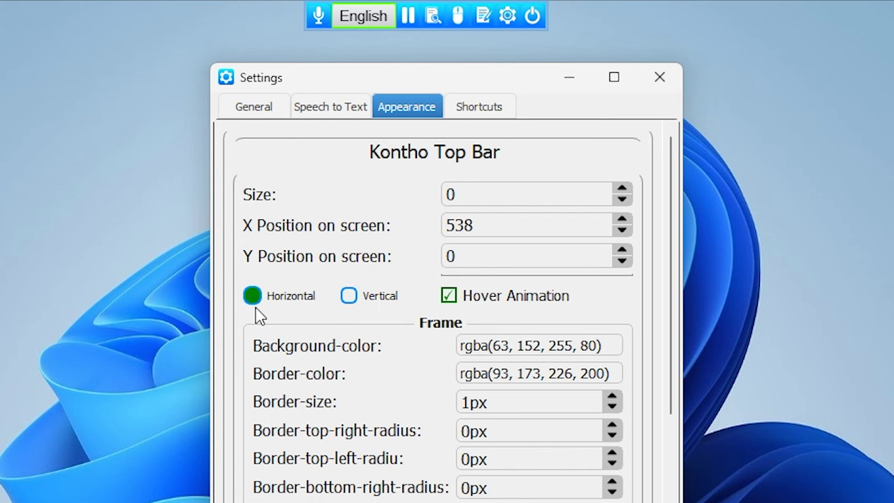
Set the Kontho bar's orientation to Vertical, move the Settings window aside and place the bar at the desktop's left edge.
left_click(373, 305)
left_click_drag(426, 90, 709, 89)
left_click_drag(323, 20, 21, 115)
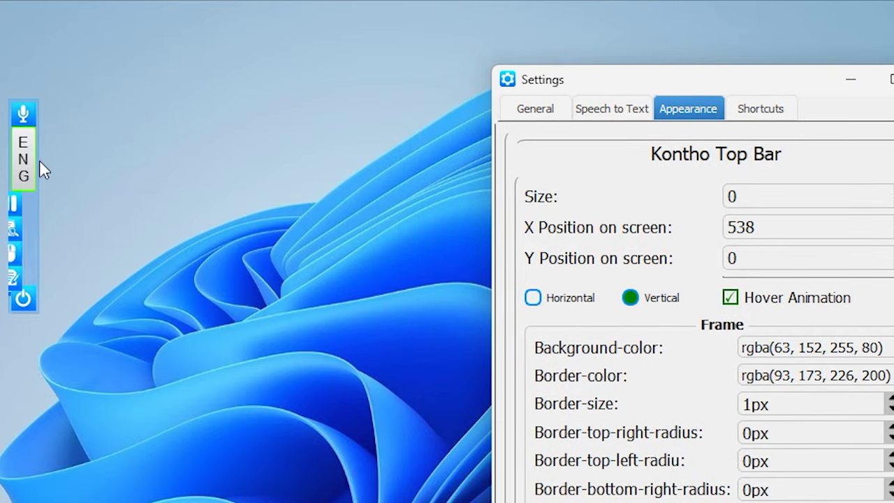
Move the Settings window back toward the middle of the desktop and select the Vertical orientation again.
left_click_drag(605, 84, 273, 46)
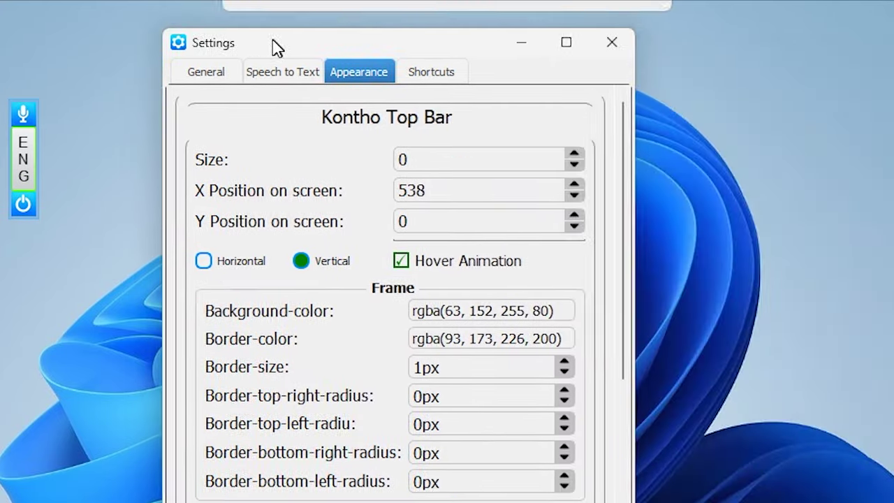
left_click(231, 263)
left_click(299, 260)
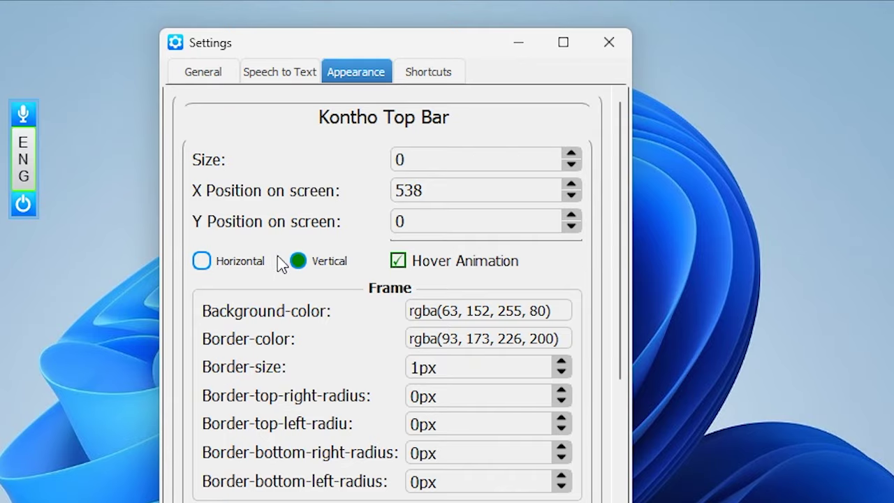
Place the vertical Kontho bar at the desktop's right edge and turn off Hover Animation.
mouse_move(24, 112)
left_click_drag(24, 112, 893, 342)
left_click_drag(889, 287, 889, 296)
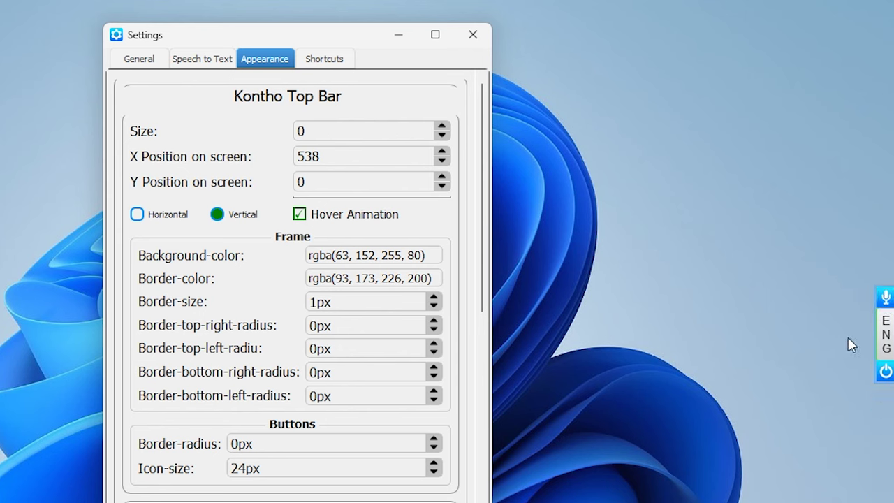
left_click(306, 215)
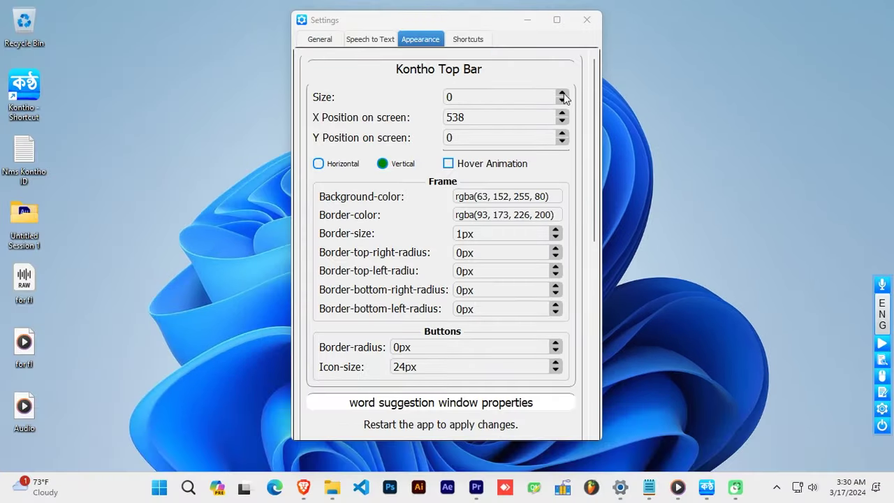
Set the Kontho bar's size to 7 and close the Settings window.
left_click(563, 93)
left_click(563, 93)
left_click(562, 94)
left_click(563, 94)
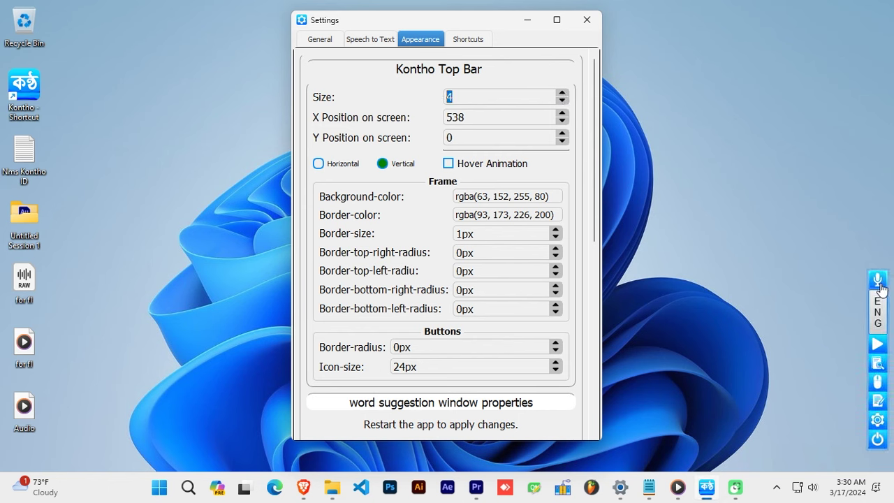
left_click(563, 93)
left_click(563, 93)
left_click(562, 94)
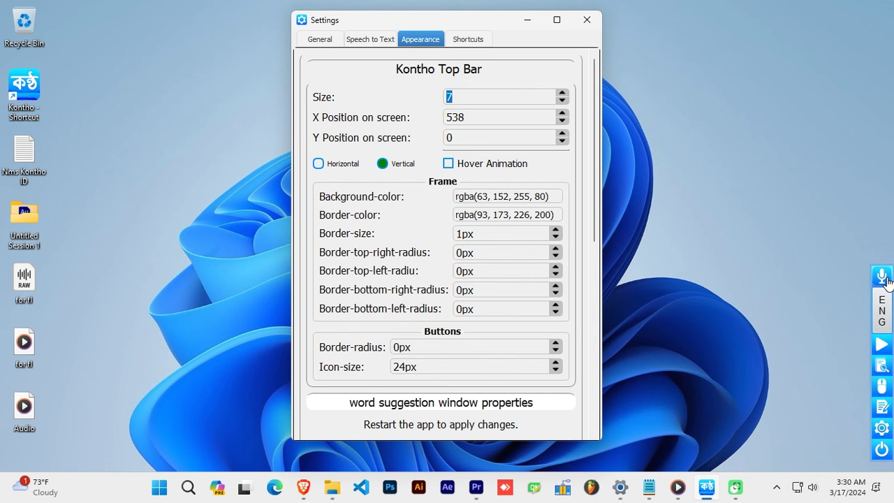
left_click(585, 21)
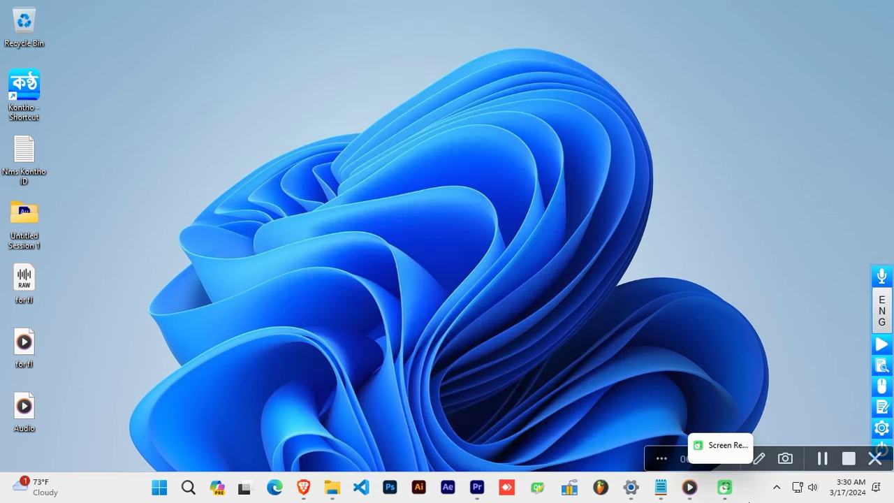
Reopen Kontho's Settings, turn on Hover Animation, minimise the window and try the animation on the vertical bar.
left_click(882, 428)
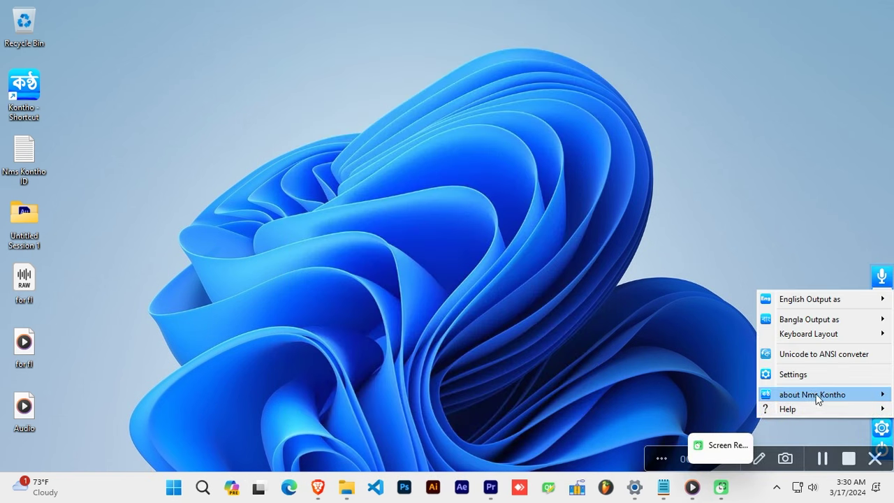
left_click(797, 375)
left_click(457, 165)
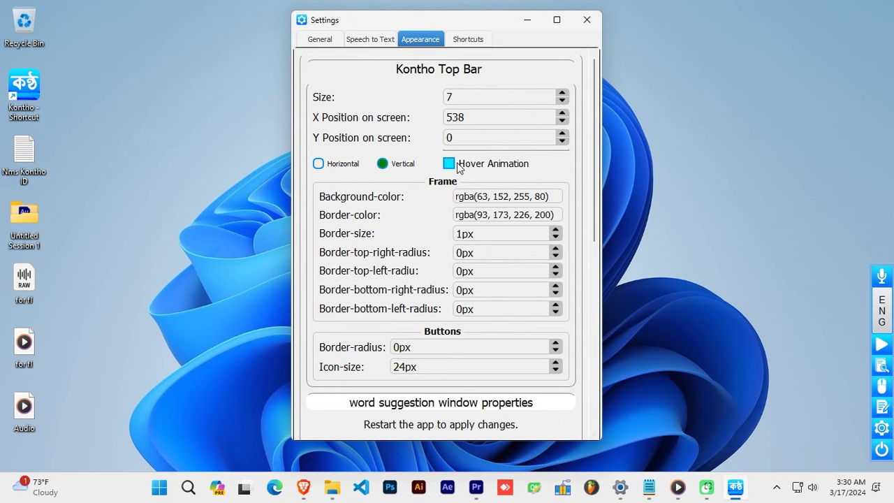
left_click(527, 20)
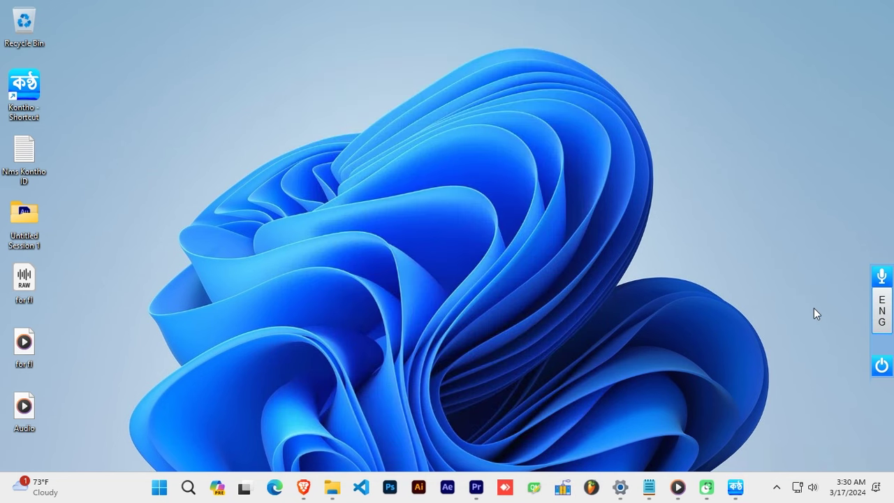
mouse_move(884, 316)
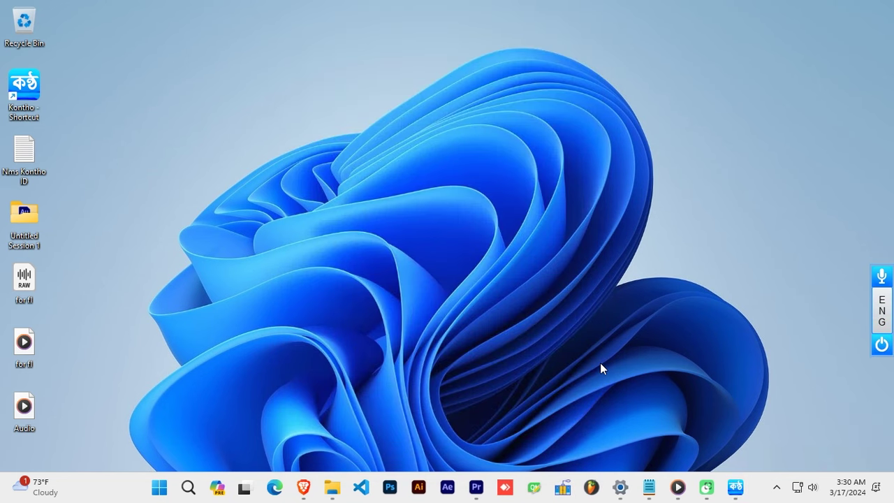
Switch to Microsoft Store, search for "nms kontho" and open the Nms Kontho Keyboard product page.
left_click(188, 487)
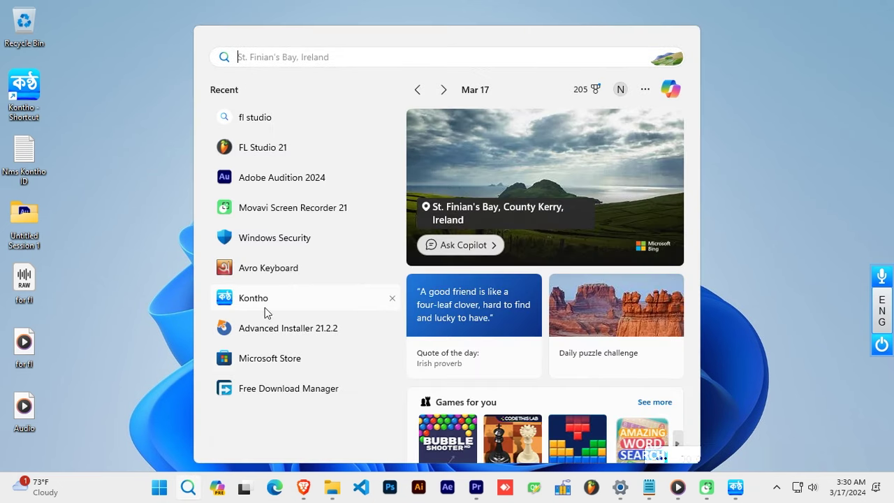
left_click(266, 358)
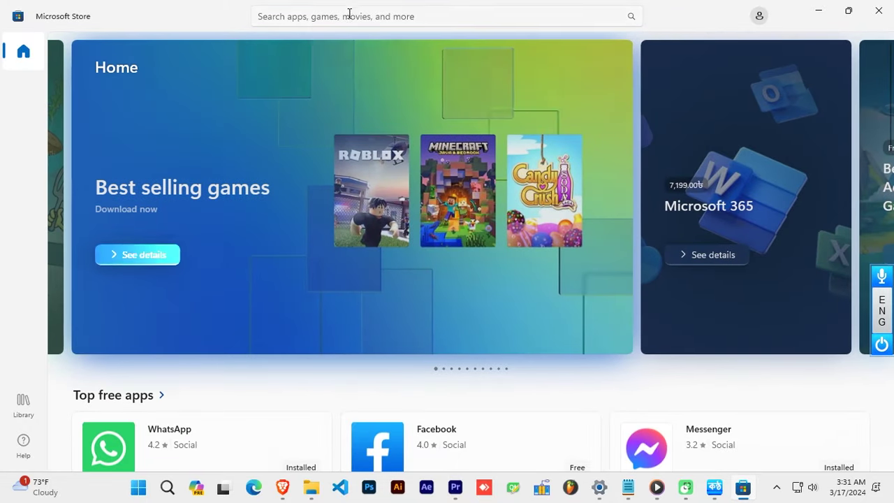
left_click(350, 15)
left_click(341, 50)
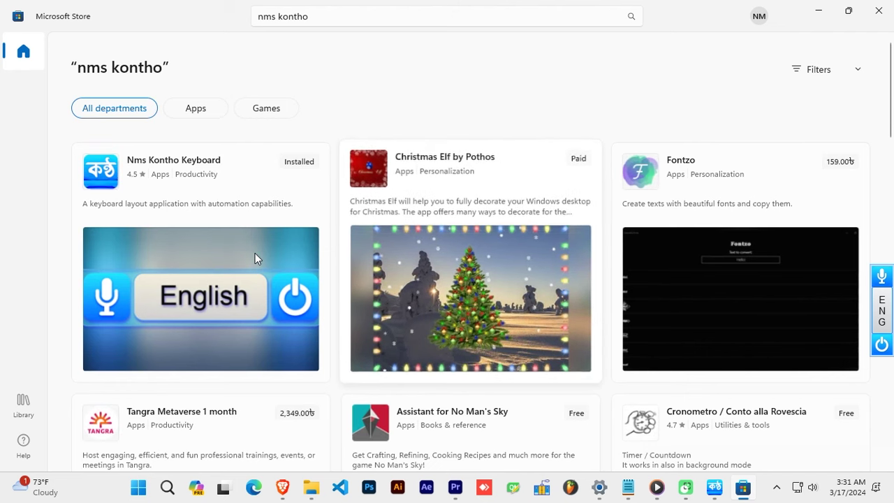
left_click(254, 254)
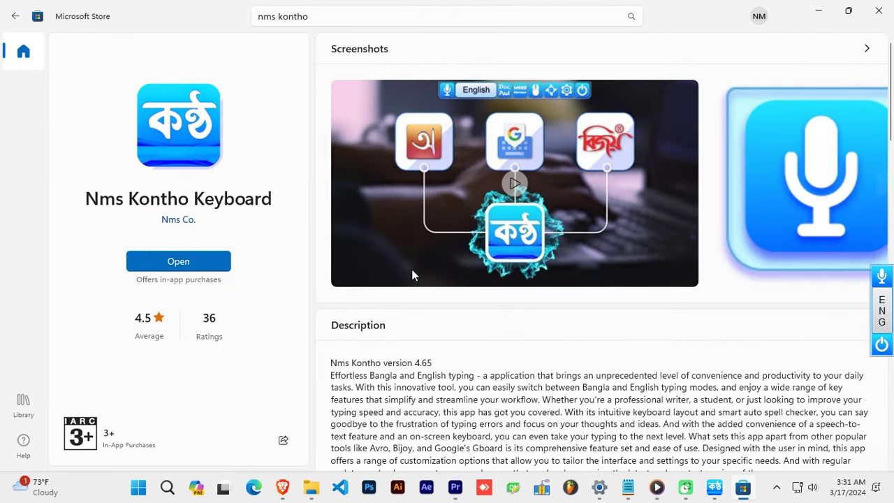
Look over the description and browse the screenshot gallery on the Nms Kontho Keyboard store page.
scroll(480, 301, "down", 5)
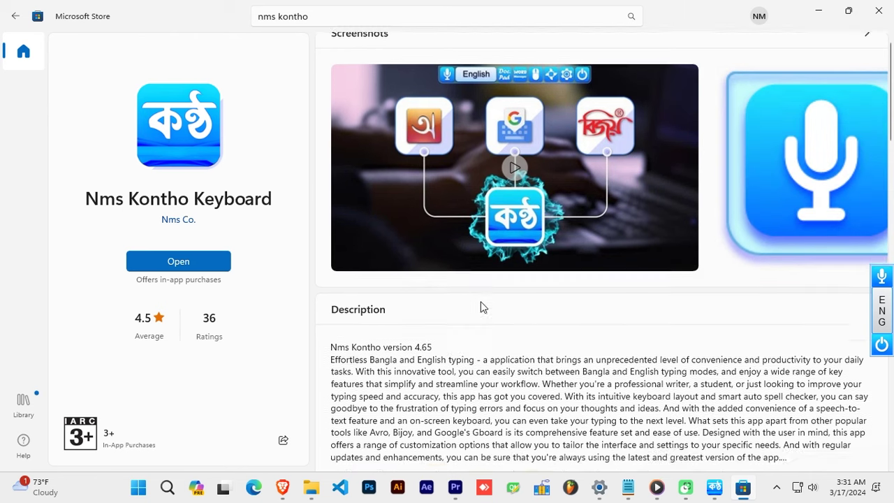
scroll(487, 308, "up", 5)
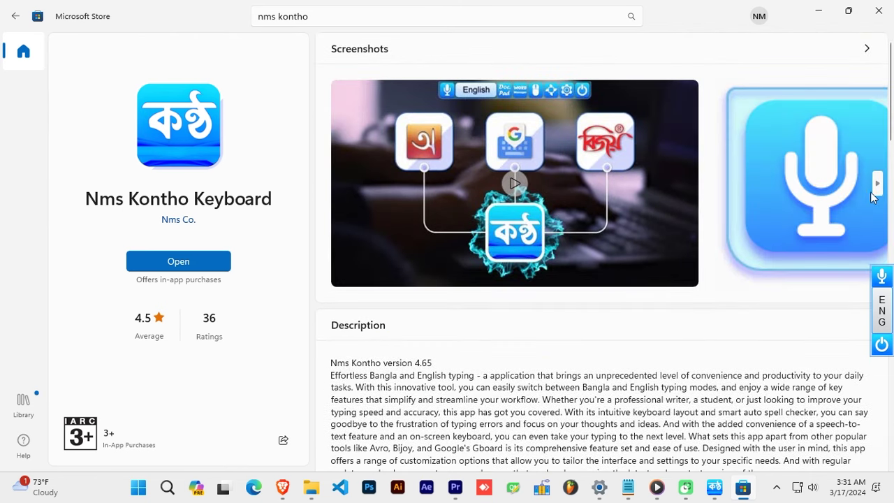
left_click(877, 184)
left_click(877, 184)
left_click(878, 183)
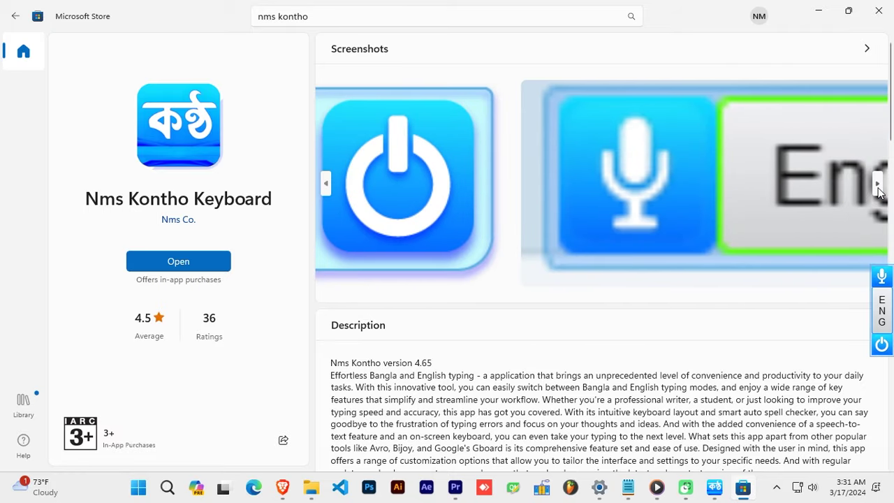
left_click(877, 183)
left_click(878, 184)
left_click(877, 184)
left_click(878, 184)
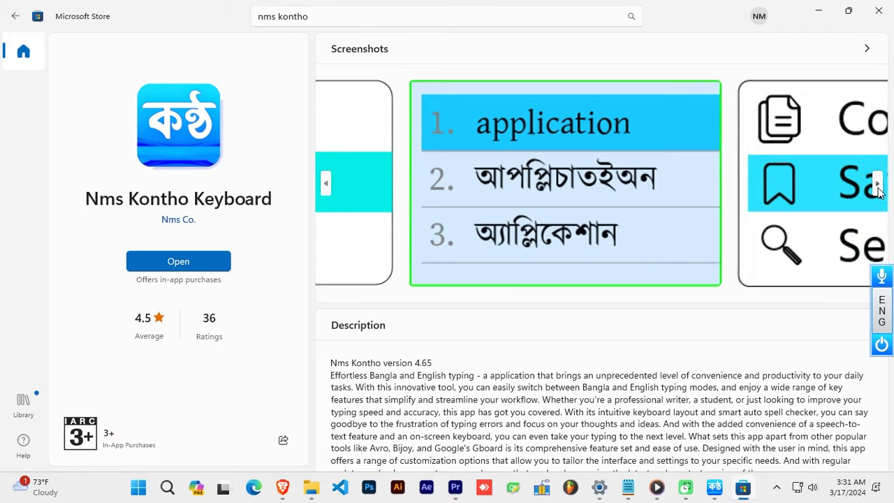
left_click(878, 186)
left_click(877, 185)
left_click(878, 185)
left_click(878, 185)
left_click(877, 185)
left_click(877, 185)
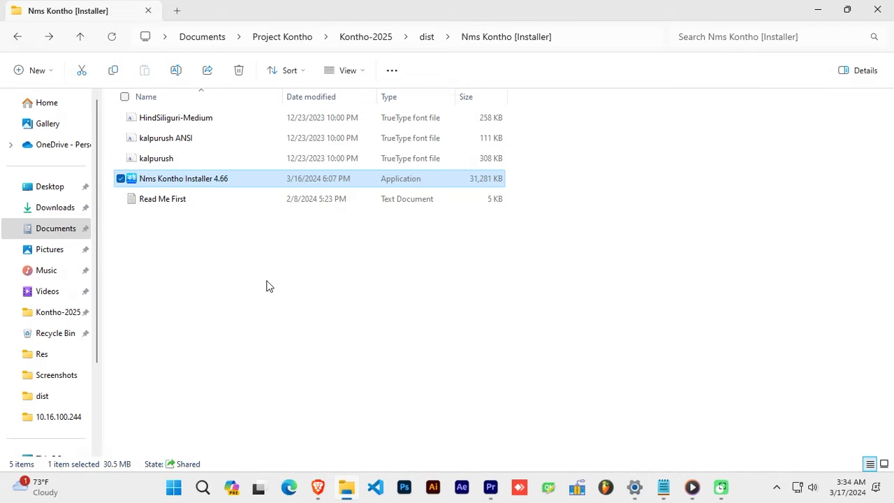
Run Nms Kontho Installer 4.66 from the installer folder, install the program and finish setup with the Kontho.exe option ticked.
left_click(269, 286)
double_click(216, 179)
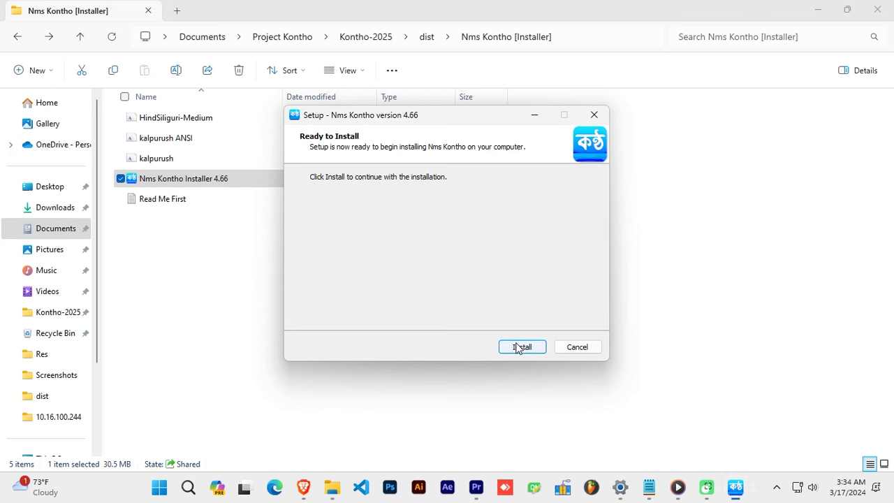
left_click(521, 348)
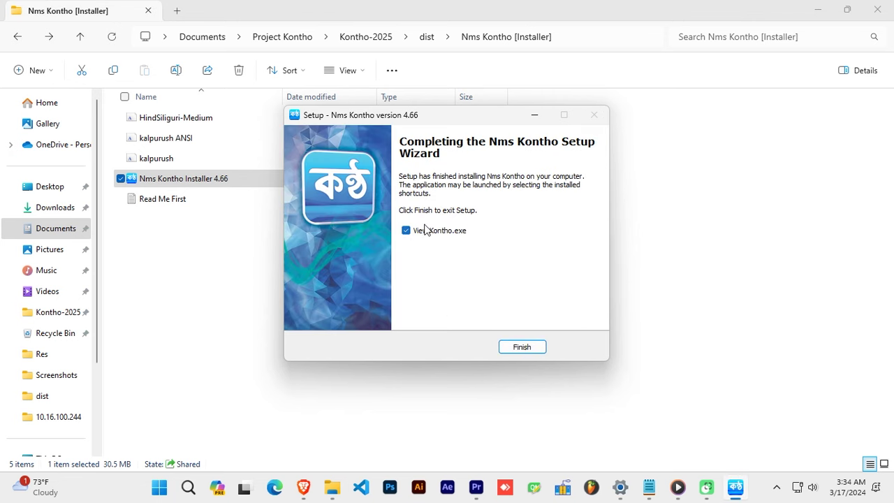
left_click(521, 348)
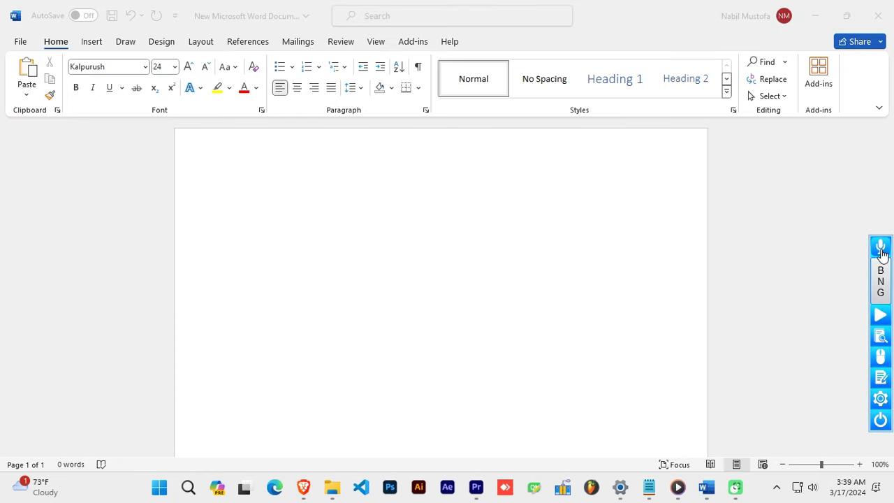
Start Kontho's Bangla voice typing and place the cursor in the blank Word document.
left_click(881, 248)
left_click(489, 272)
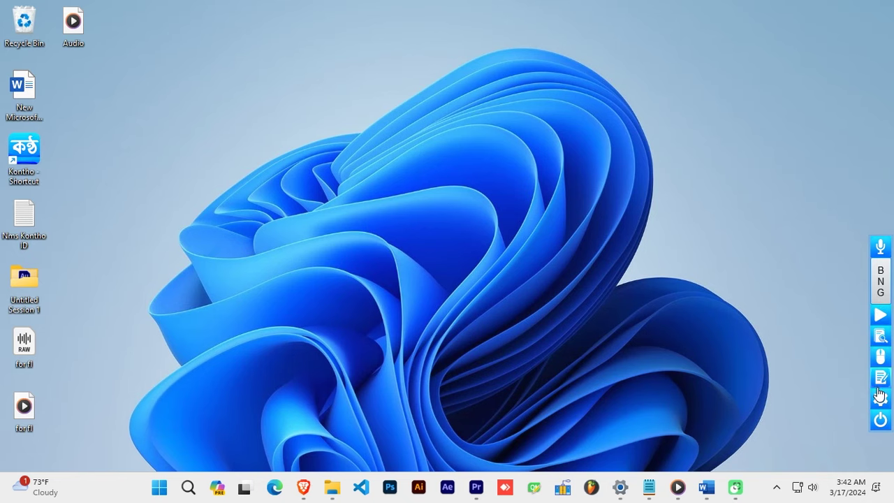
Review Kontho's Bangla output options, set the keyboard layout to Nirala Uni and open Kontho's Settings.
left_click(880, 405)
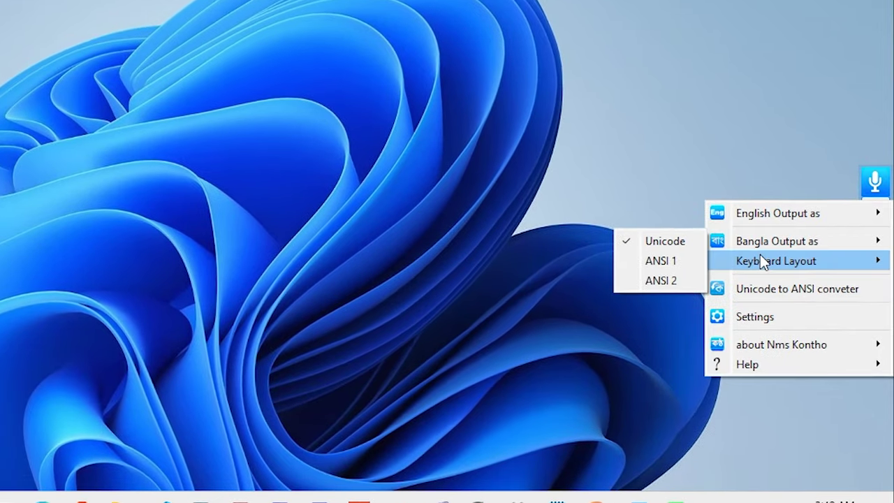
mouse_move(763, 259)
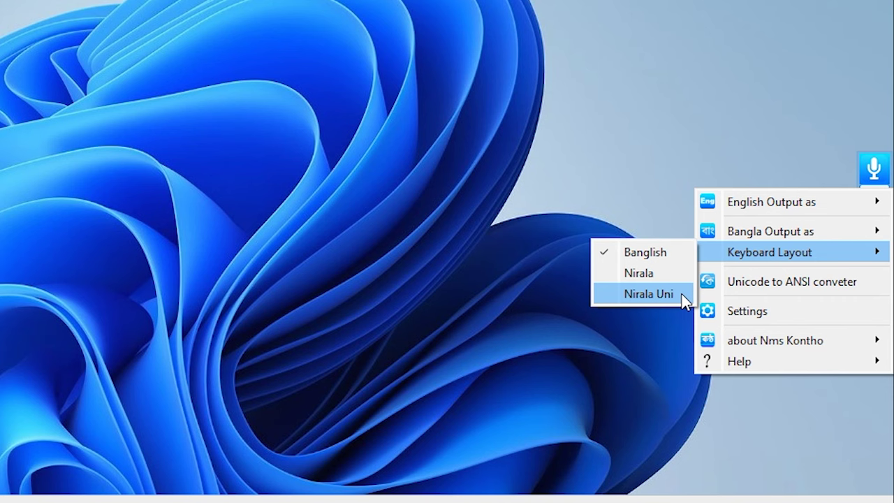
left_click(648, 294)
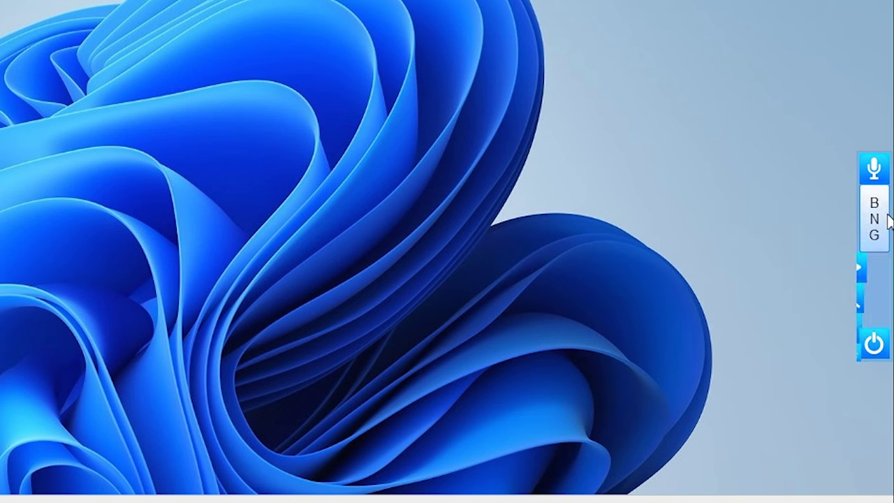
left_click(873, 389)
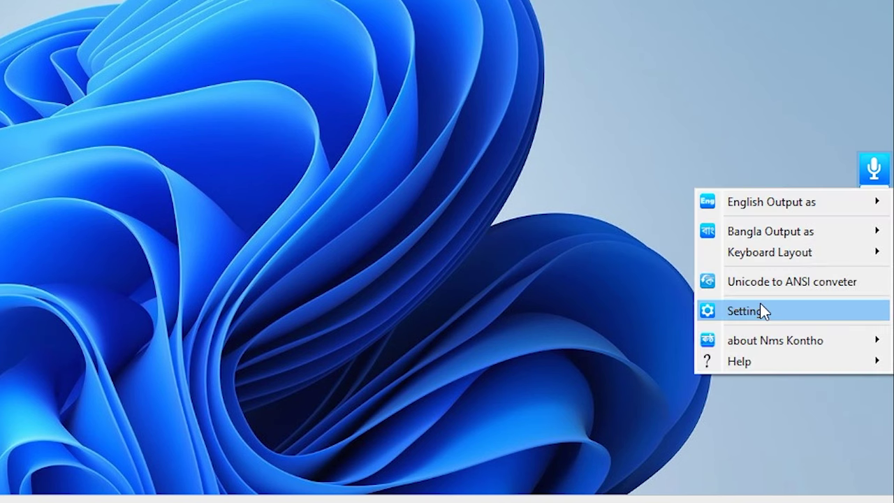
left_click(760, 311)
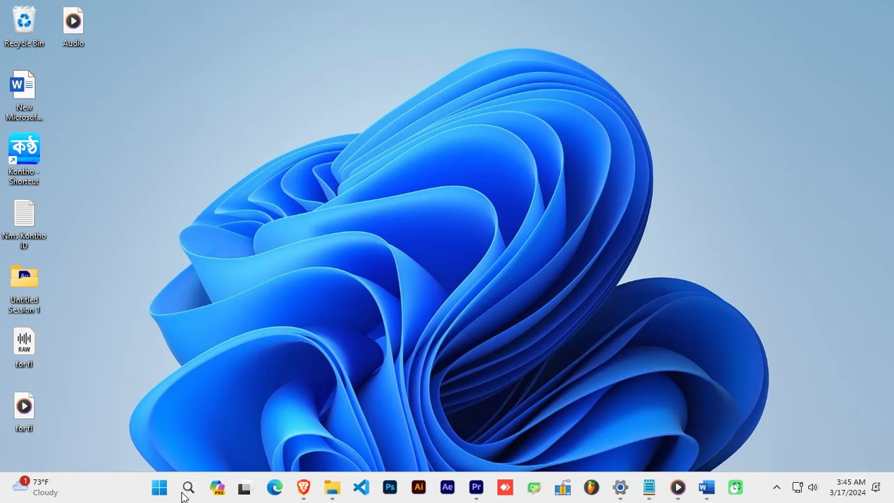
Launch Avro Keyboard, open its Keyboard Layout Editor and move the Layout Creator window toward the middle of the desktop.
left_click(188, 487)
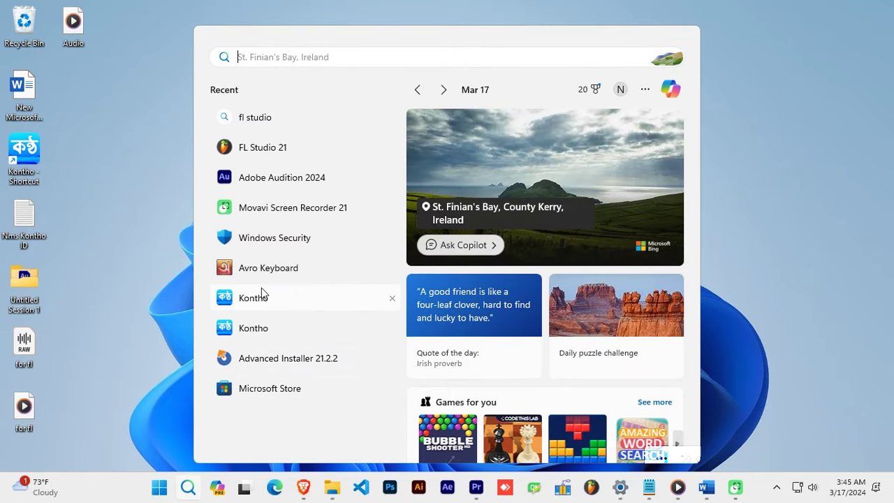
left_click(260, 267)
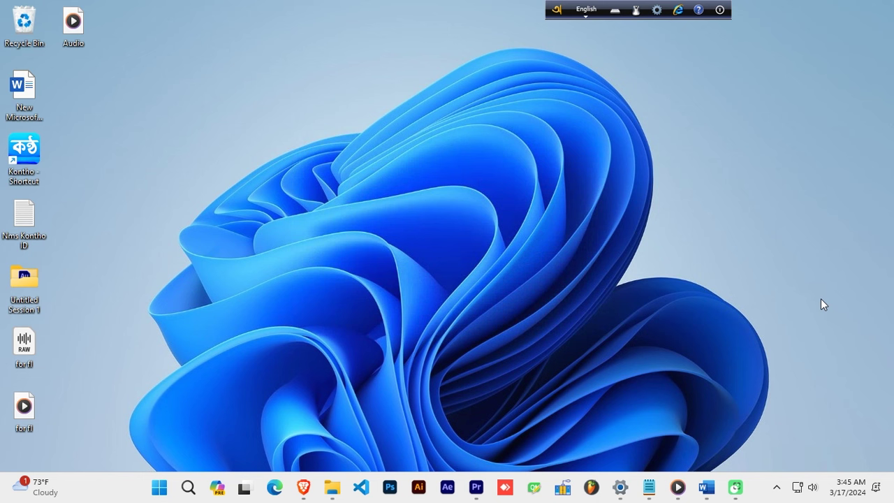
left_click(657, 9)
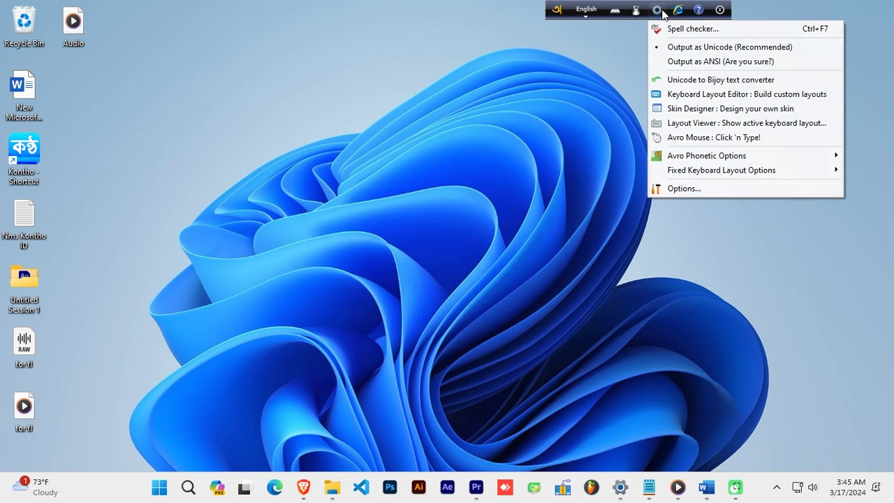
left_click(694, 97)
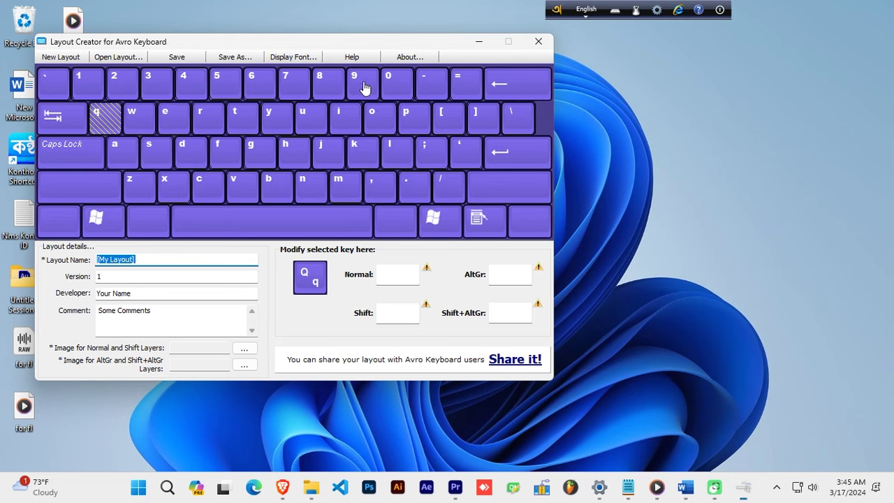
left_click_drag(326, 41, 517, 59)
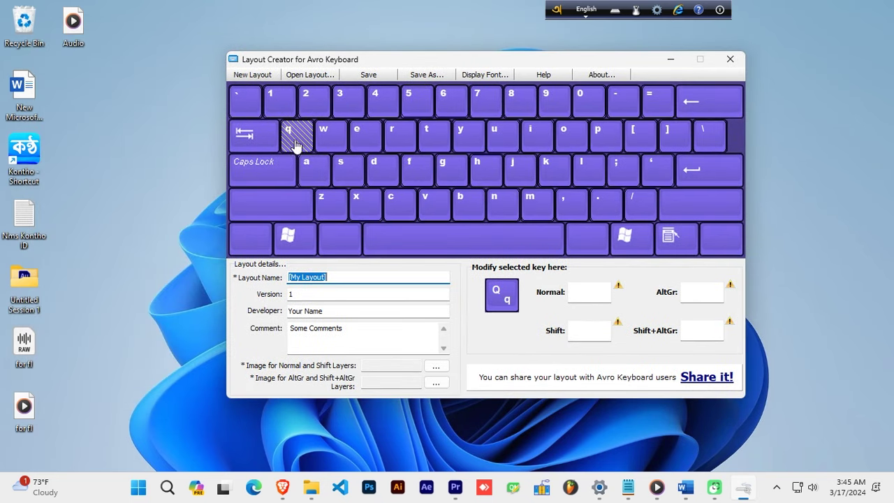
Examine how Layout Creator assigns characters, checking the Q key's Normal and Shift fields and selecting other keys such as N and B.
left_click(583, 292)
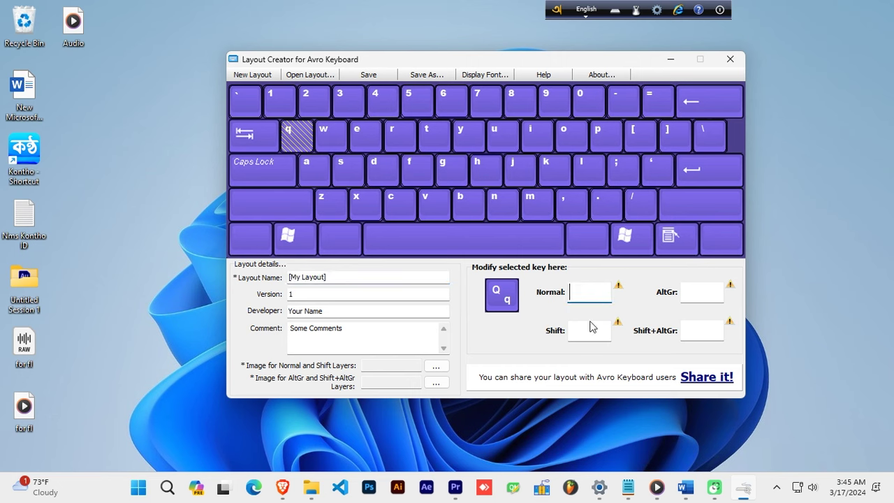
left_click(591, 336)
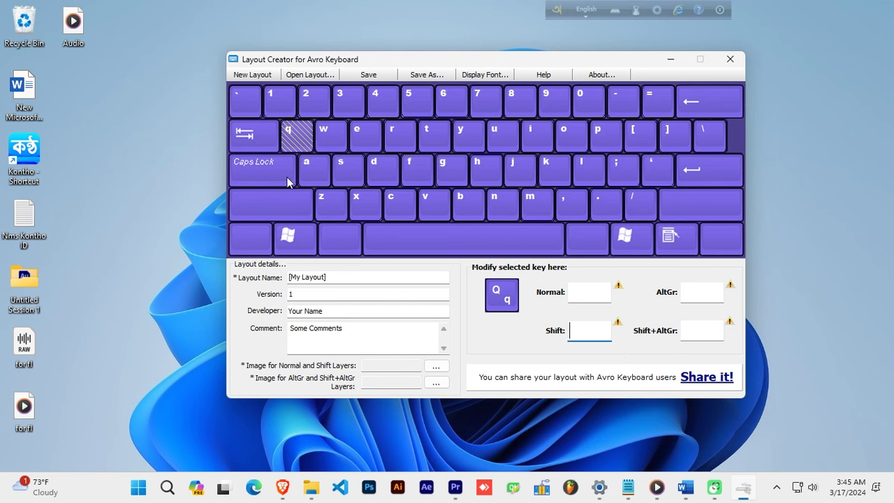
left_click(393, 201)
left_click(430, 204)
left_click(503, 204)
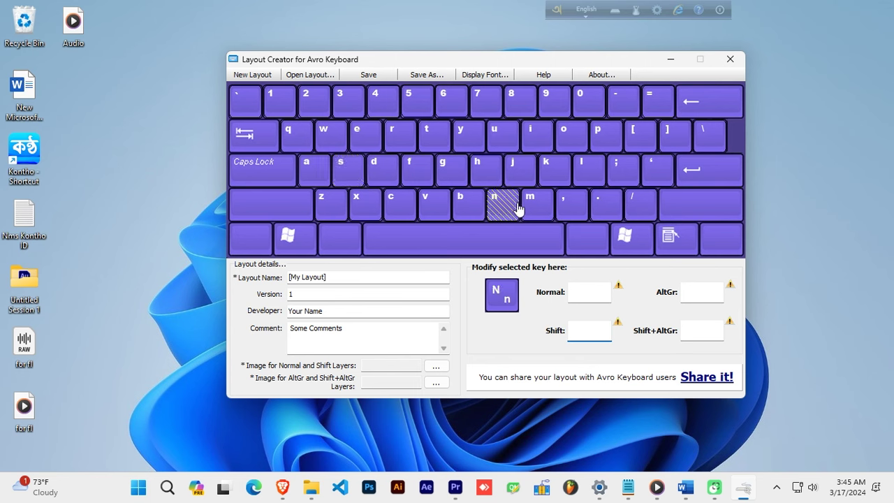
left_click(549, 208)
left_click(535, 147)
left_click(530, 185)
left_click(466, 202)
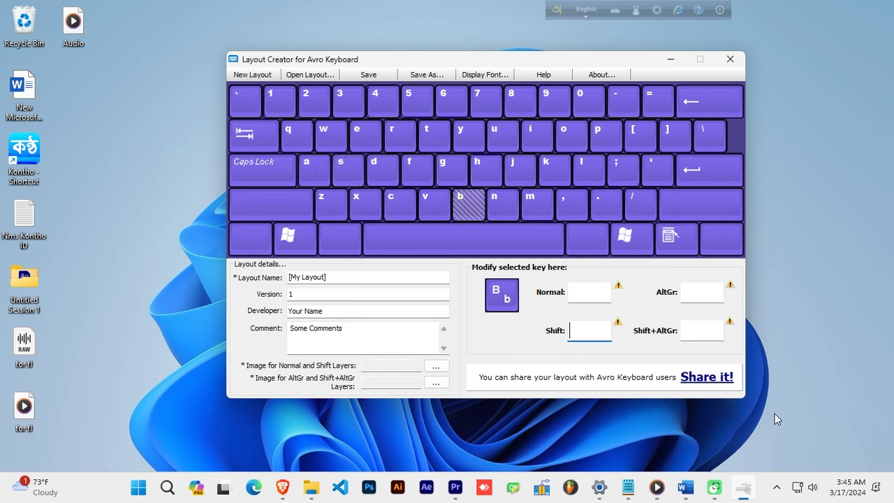